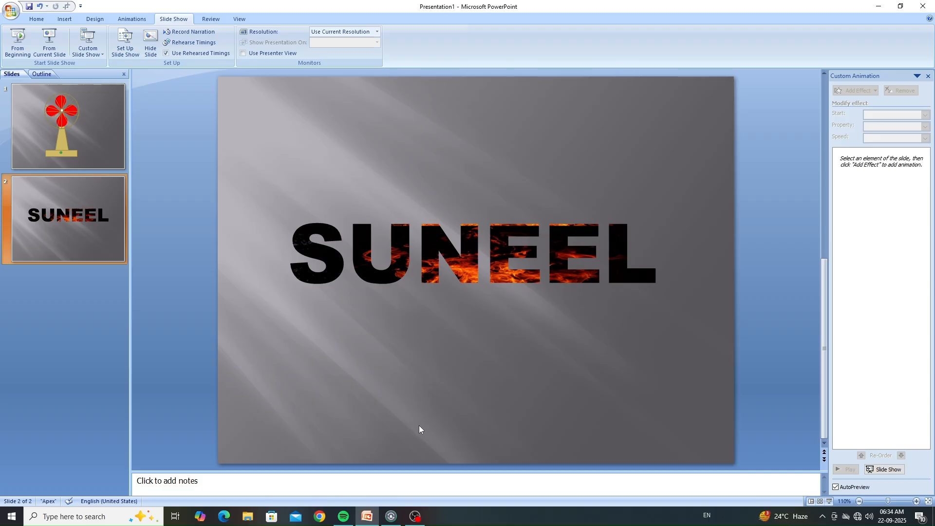
Step: Close the open presentation without saving its changes and refresh the desktop
click(923, 6)
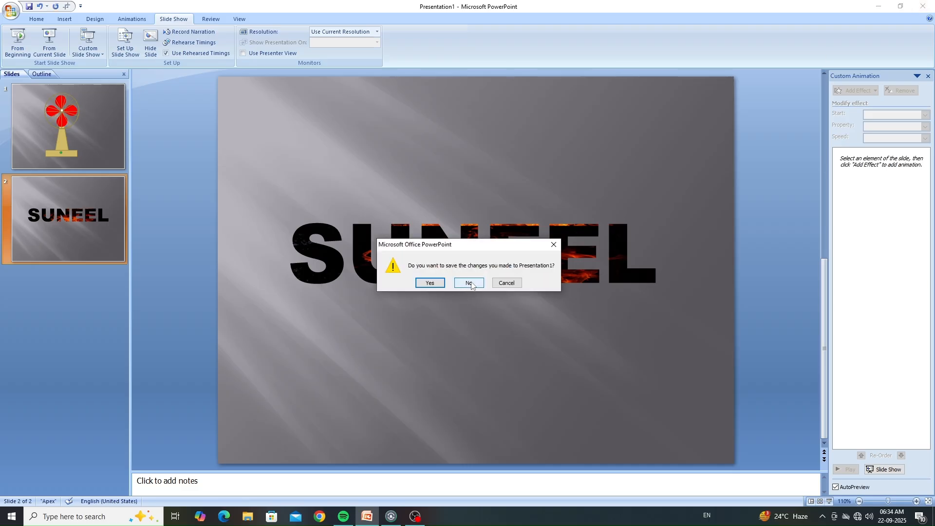
click(469, 284)
right_click(511, 222)
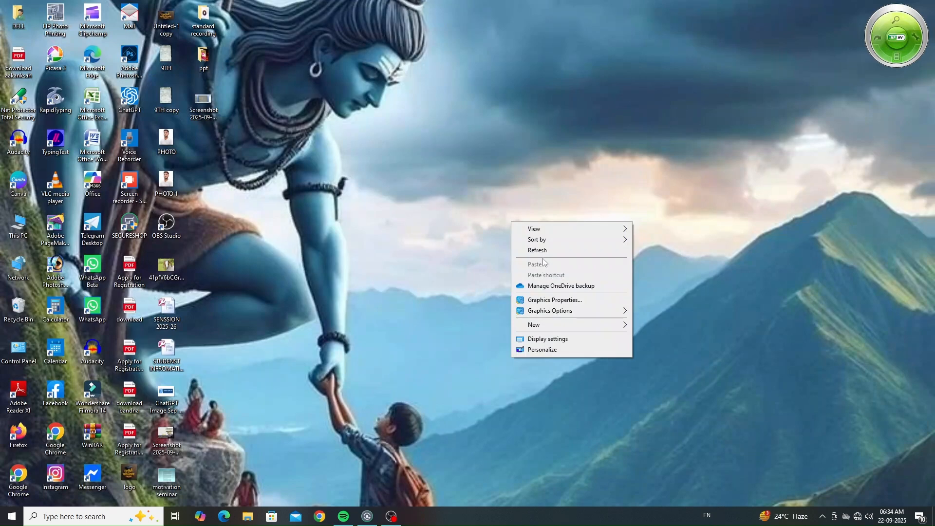
click(534, 250)
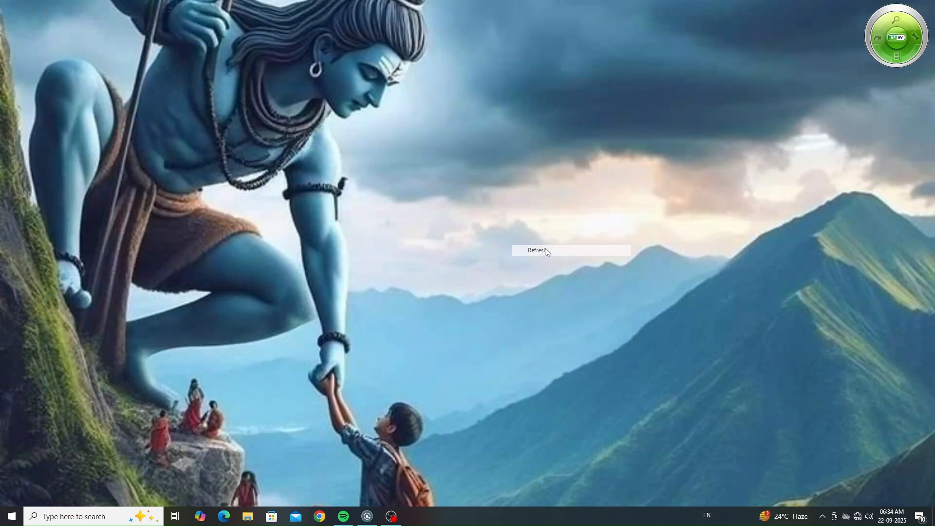
Step: Launch Microsoft Office PowerPoint 2007 to start a new blank presentation
click(13, 516)
click(13, 516)
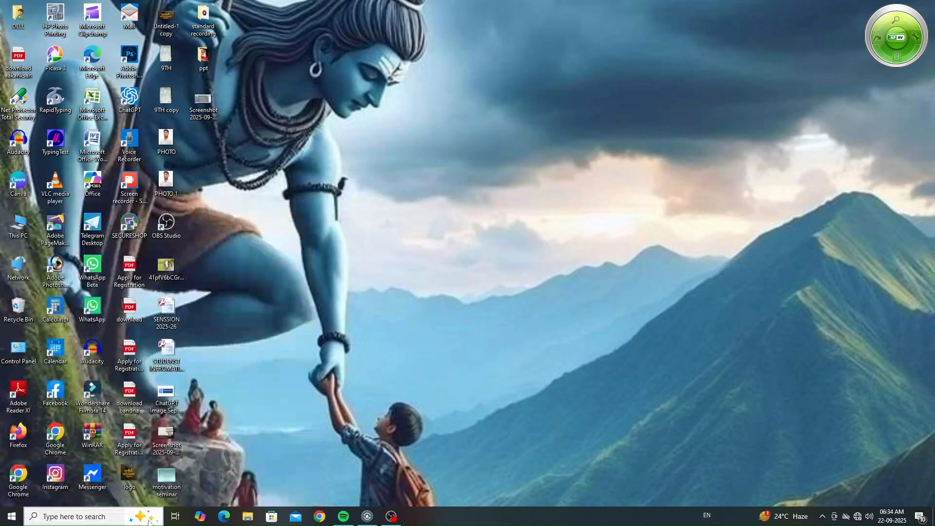
click(59, 518)
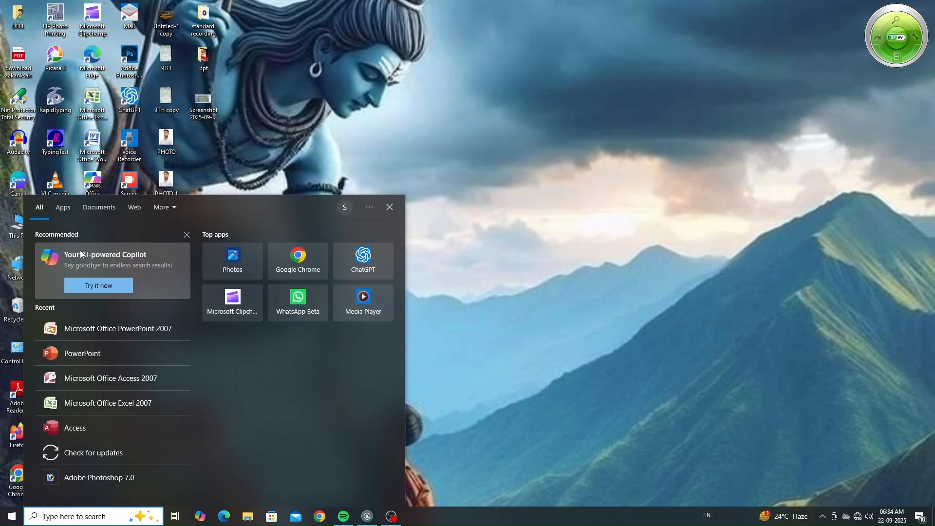
click(145, 329)
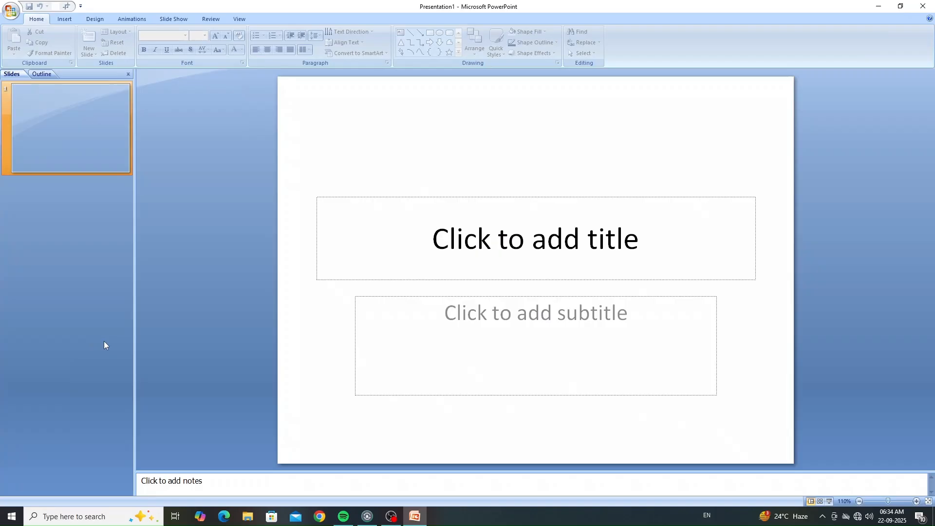
Step: Delete the title and subtitle placeholders from the first slide
click(502, 197)
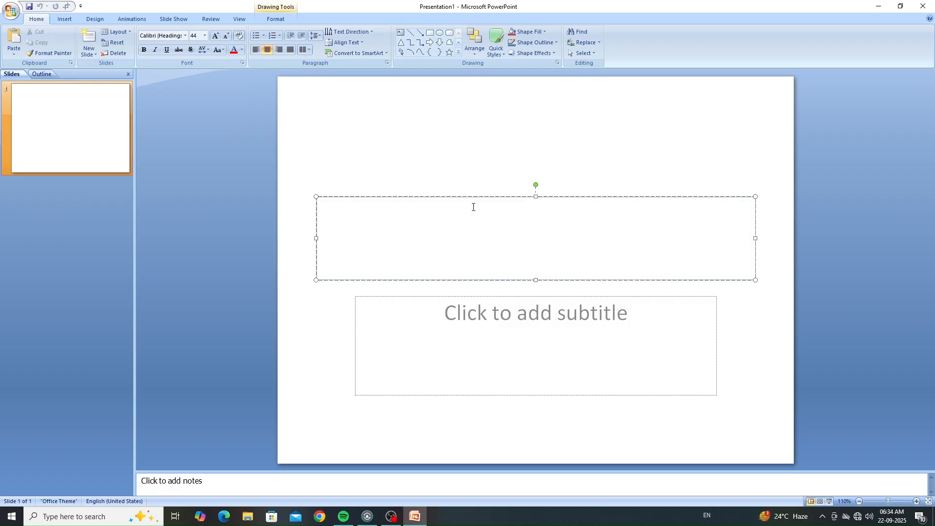
click(488, 197)
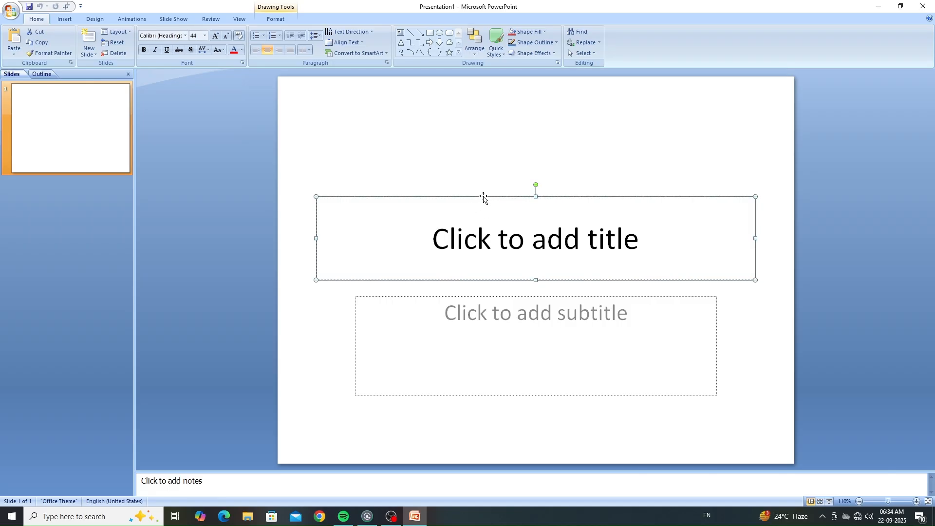
key(Delete)
click(482, 296)
key(Delete)
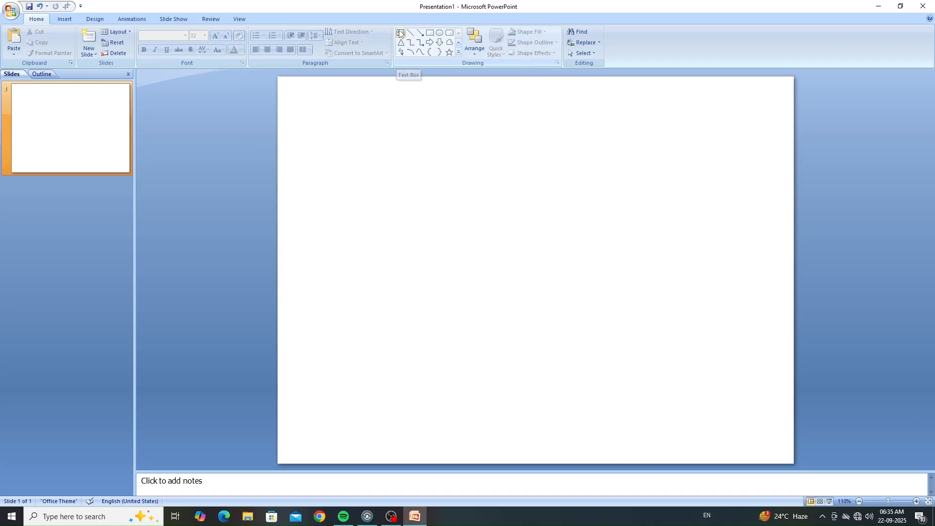
click(65, 19)
click(105, 55)
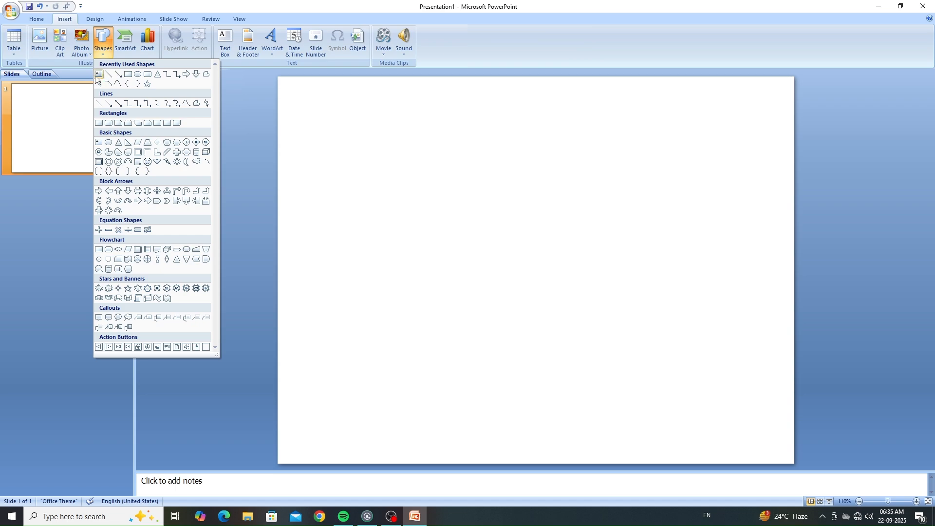
click(362, 145)
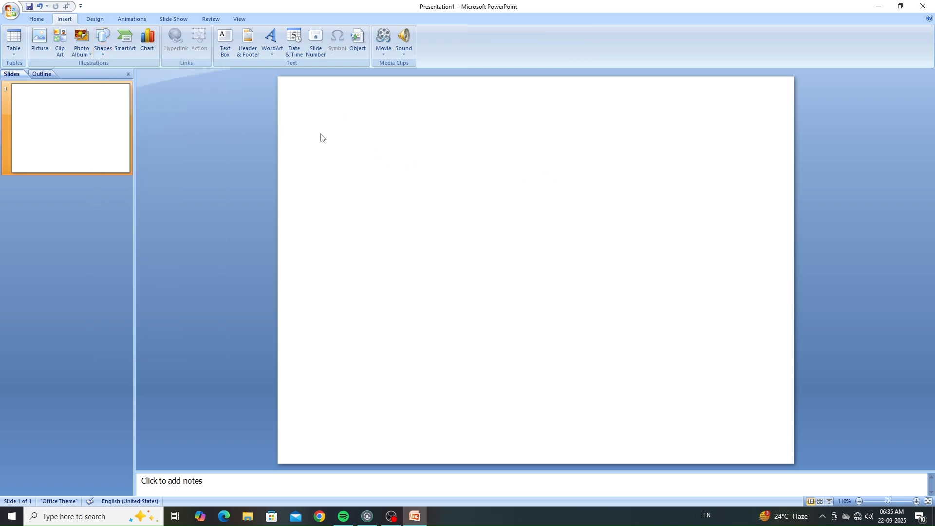
Step: Draw a wide text box across the upper part of the blank slide
click(31, 20)
click(400, 32)
mouse_move(359, 161)
mouse_down()
mouse_move(635, 349)
mouse_move(767, 320)
mouse_up()
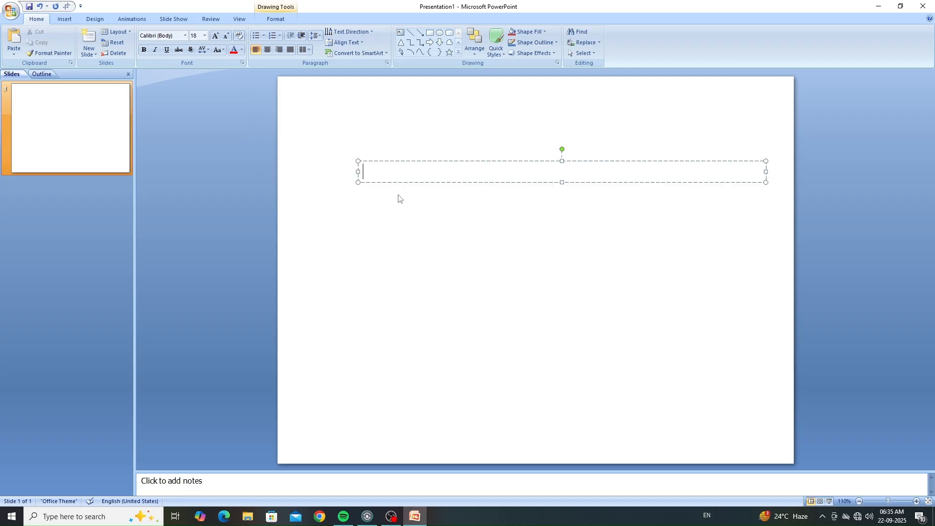
text(WELCOME)
drag(418, 171, 307, 181)
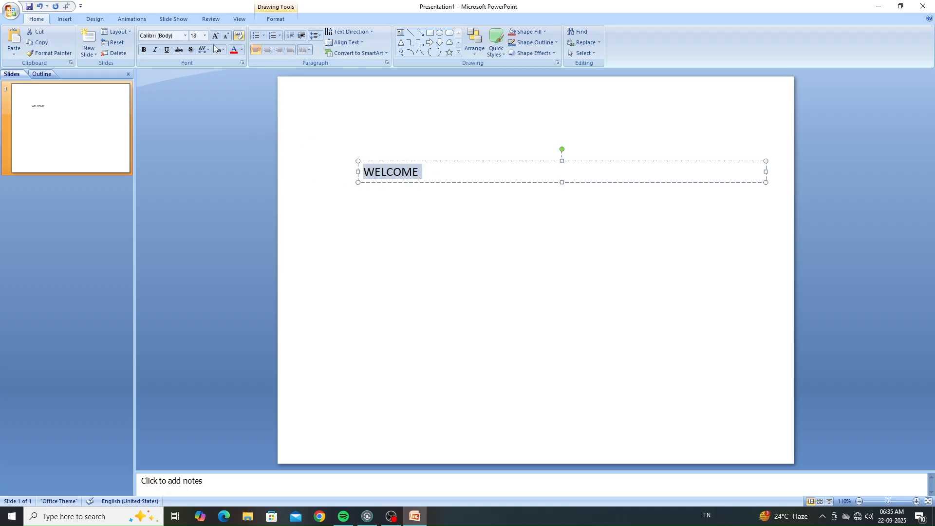
key(BackSpace)
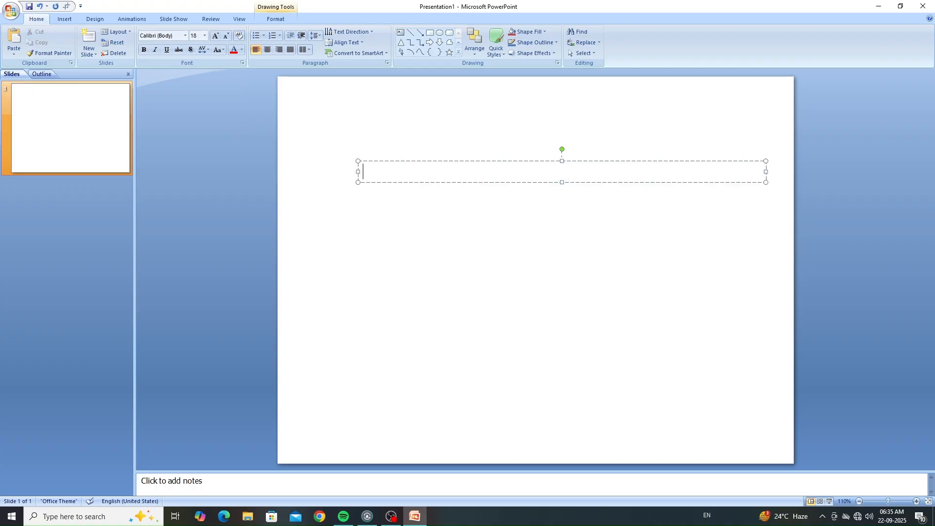
Step: Enter the person's first name in capitals in the text box and enlarge it to 166 pt
text(SUNEEL)
drag(404, 172, 340, 182)
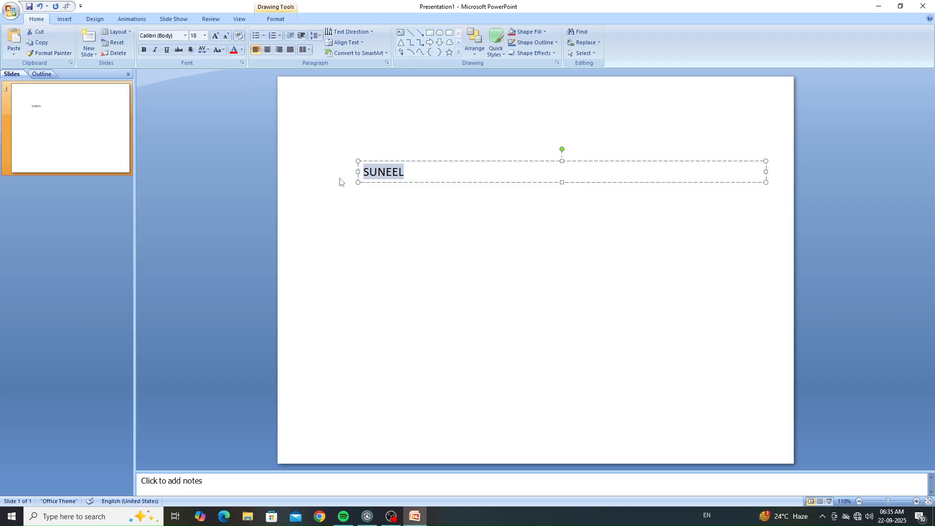
click(215, 37)
click(215, 36)
click(216, 37)
click(215, 37)
click(216, 36)
click(216, 37)
click(216, 37)
click(217, 38)
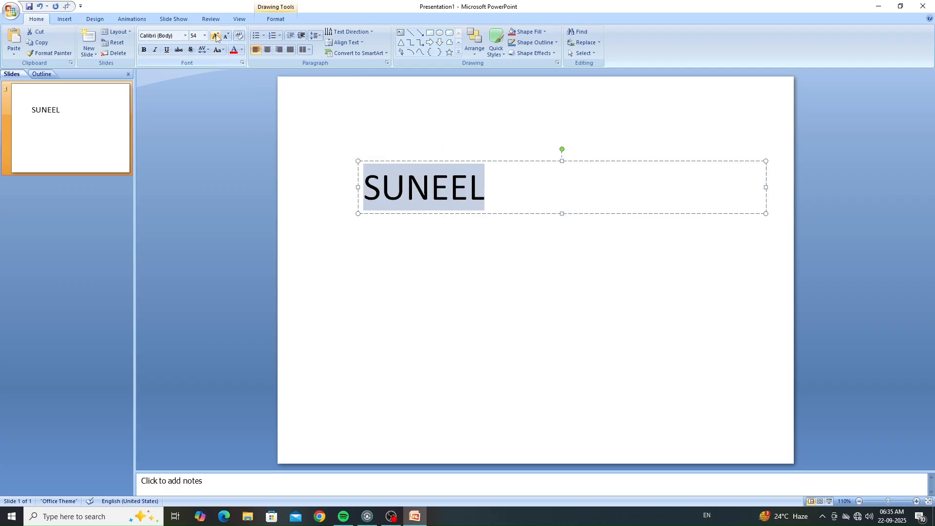
click(216, 37)
click(217, 37)
click(217, 37)
click(216, 37)
click(216, 37)
click(216, 37)
click(216, 37)
click(217, 37)
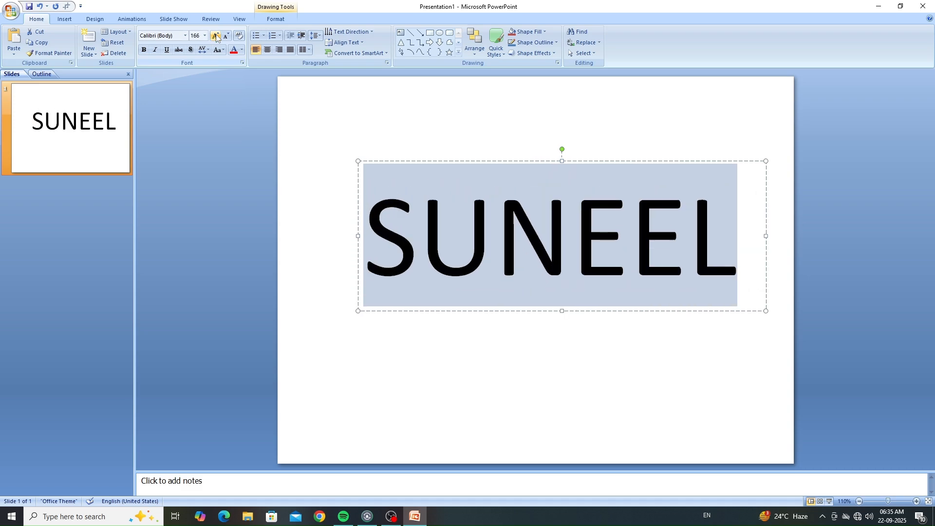
Step: Make the name bold and set its font to Arial Black
click(144, 51)
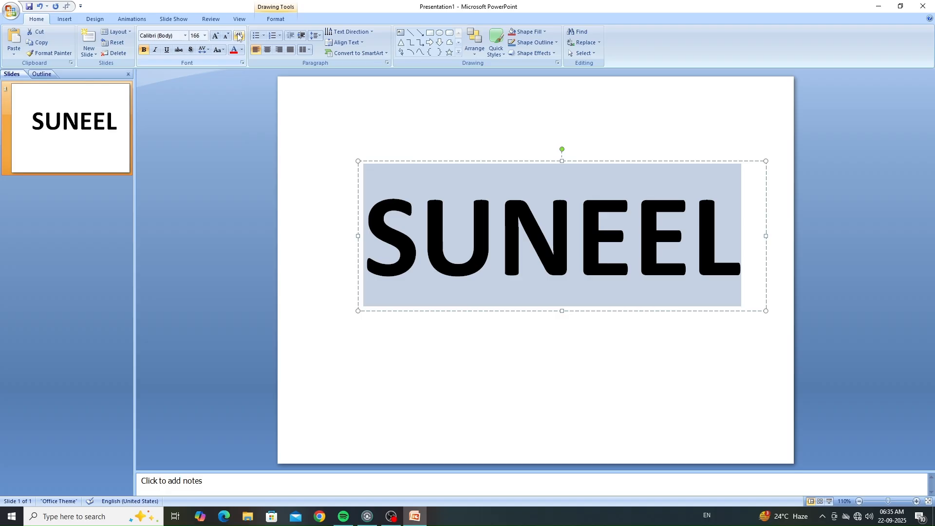
click(185, 36)
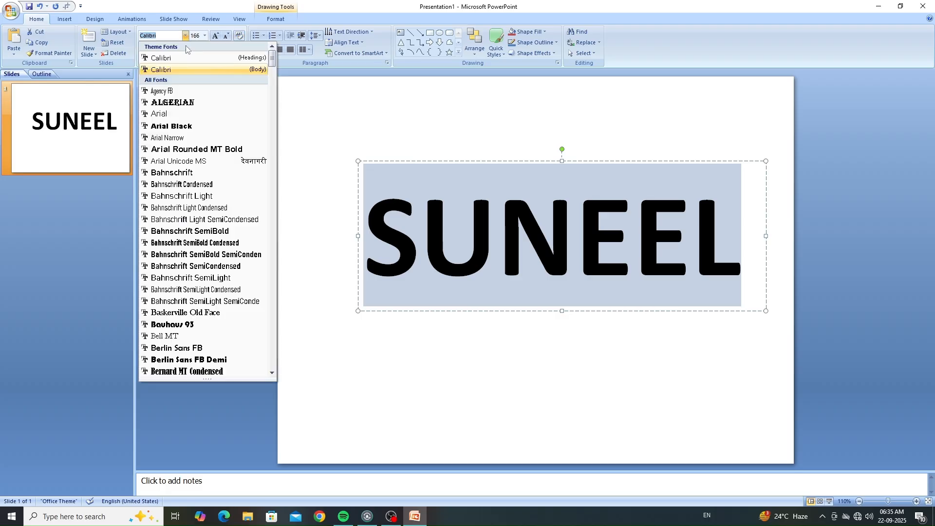
click(182, 126)
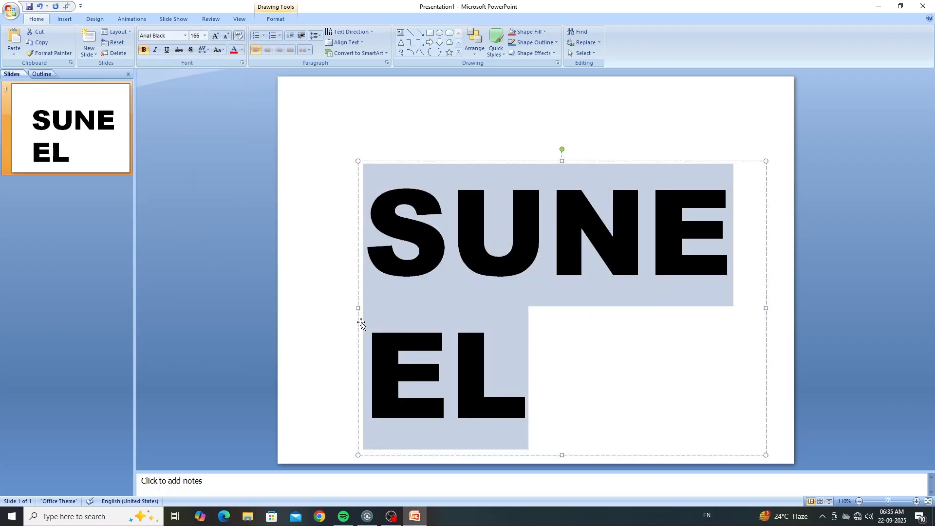
Step: Widen the text box on both sides and reduce the name's font size to 138 so it fits on one line
drag(358, 308, 301, 304)
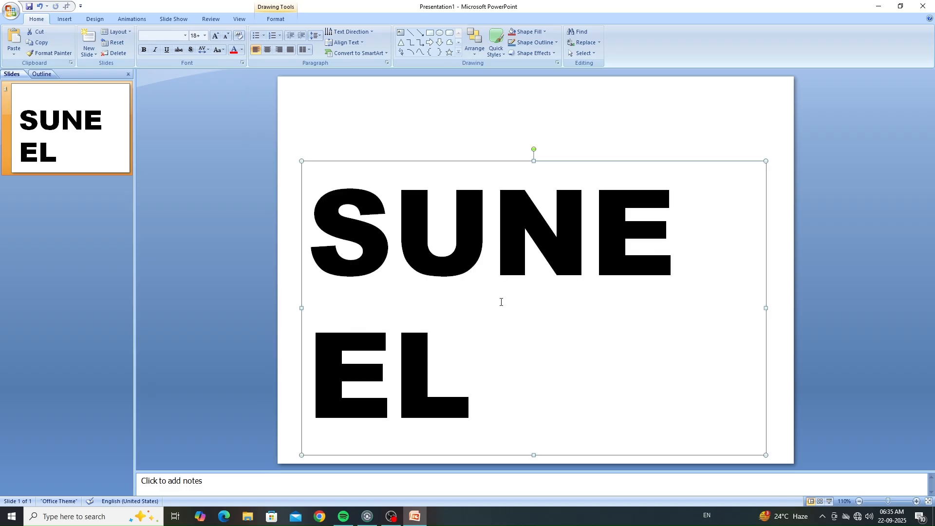
drag(767, 308, 801, 308)
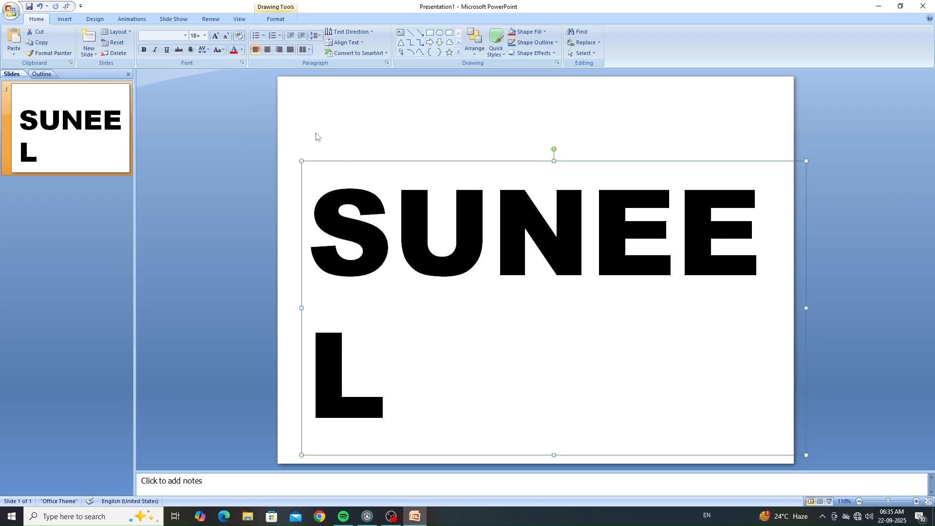
drag(326, 188, 460, 338)
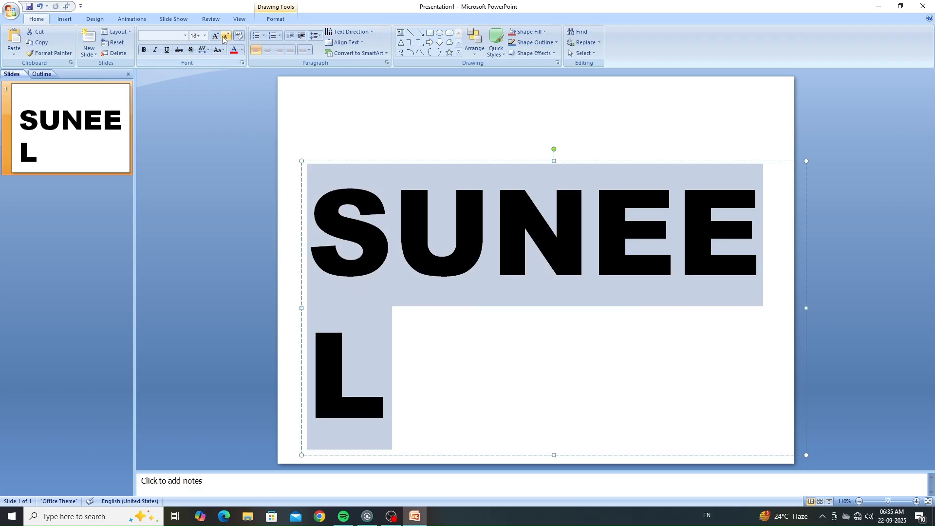
click(226, 37)
click(483, 327)
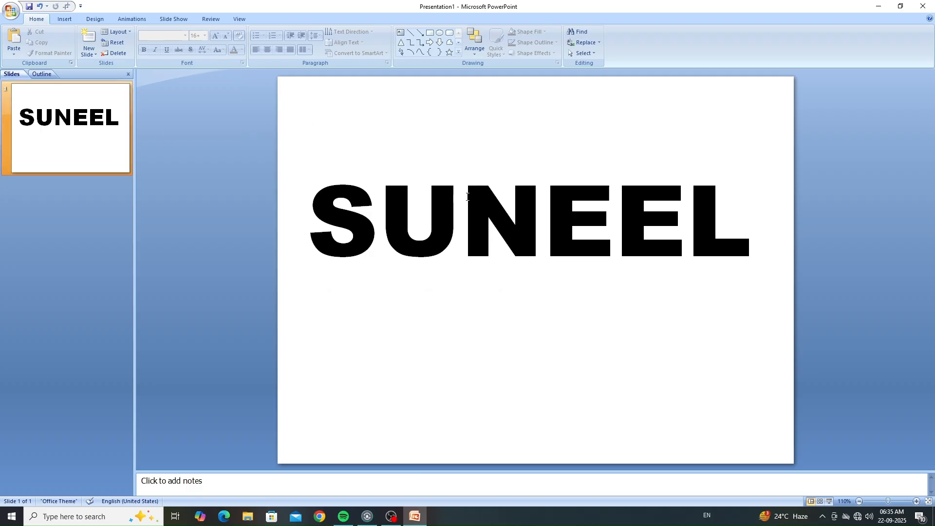
Step: Fill the name's lettering with the picture fire-2821775_1280 from the ppt folder
click(396, 220)
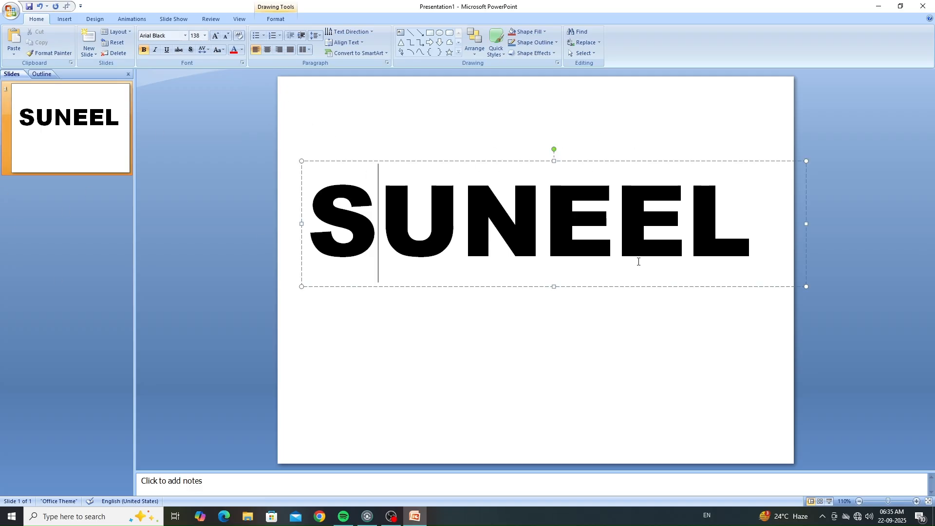
click(276, 20)
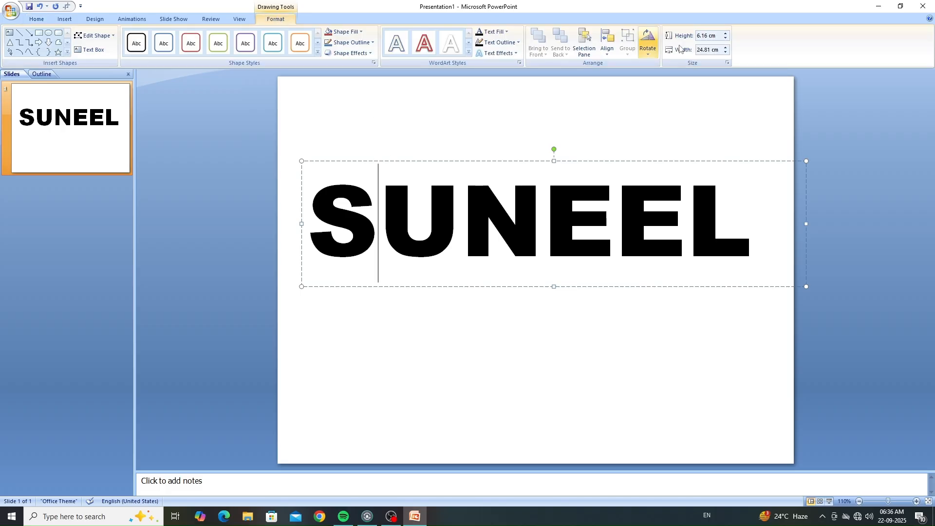
click(507, 33)
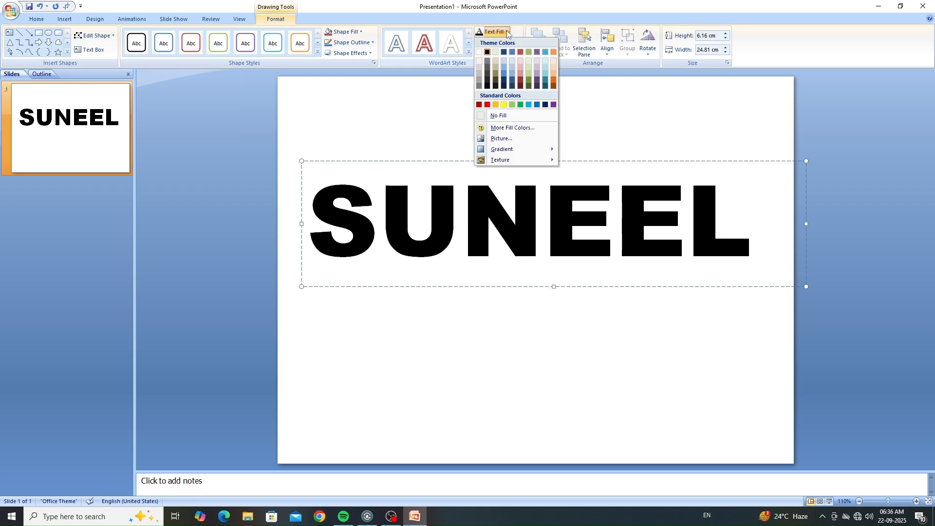
click(501, 140)
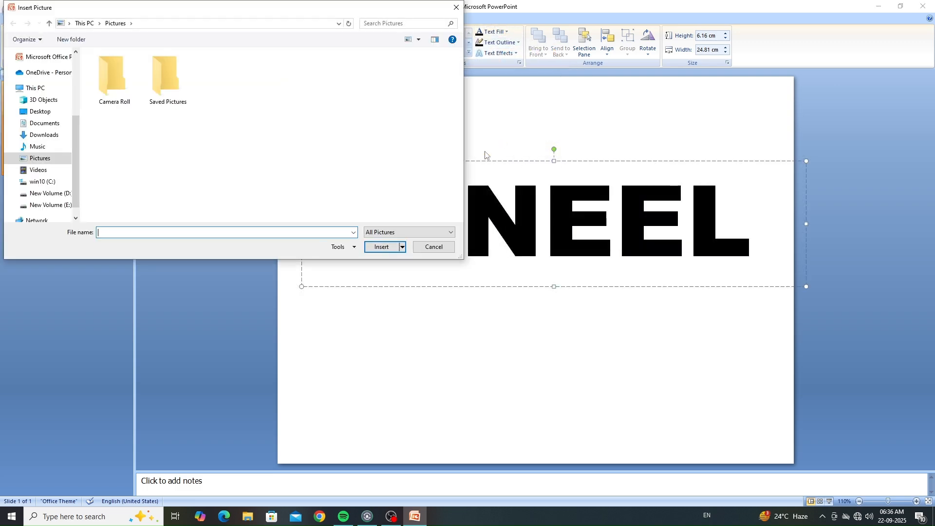
scroll(39, 134, up, 2)
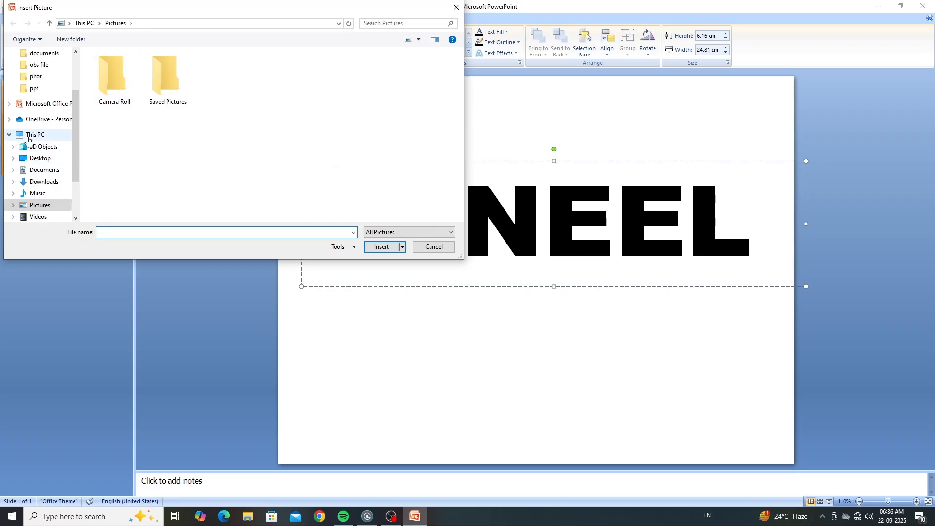
click(48, 91)
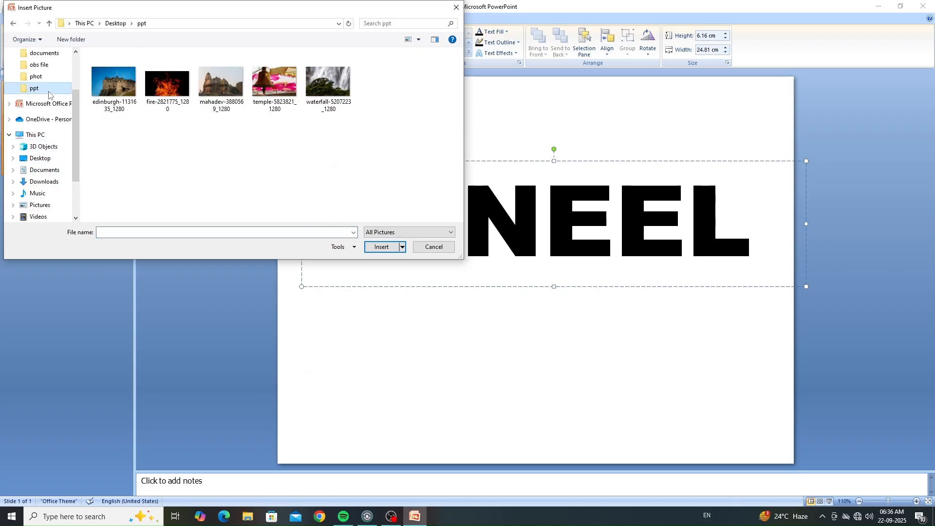
click(160, 88)
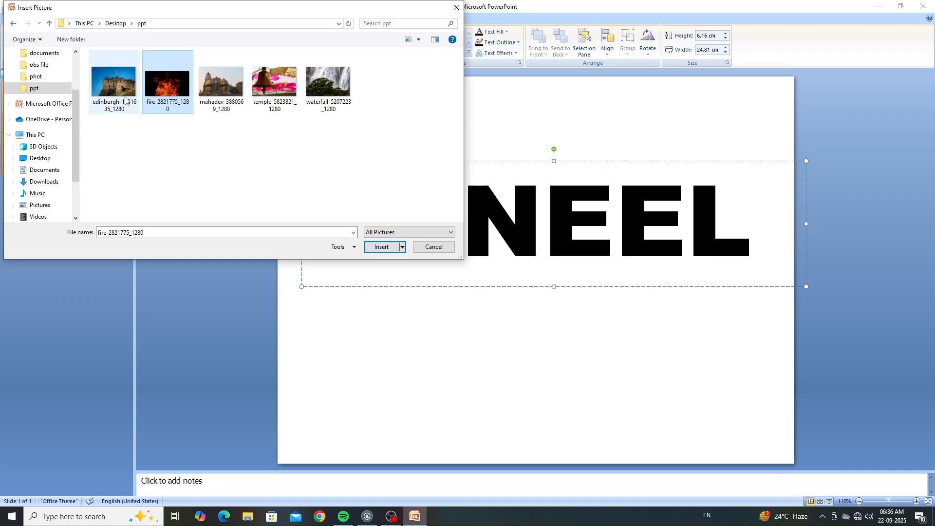
click(383, 247)
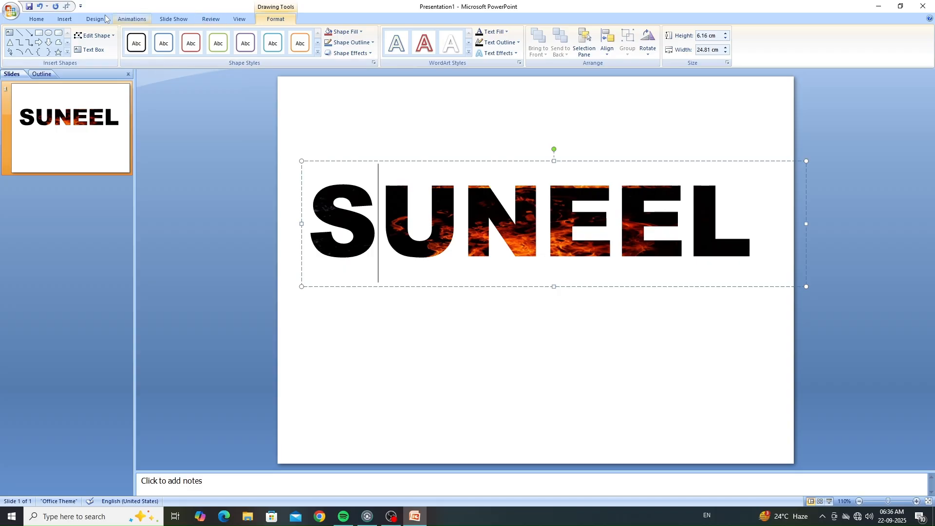
Step: Apply the grey Apex theme to the presentation
click(84, 21)
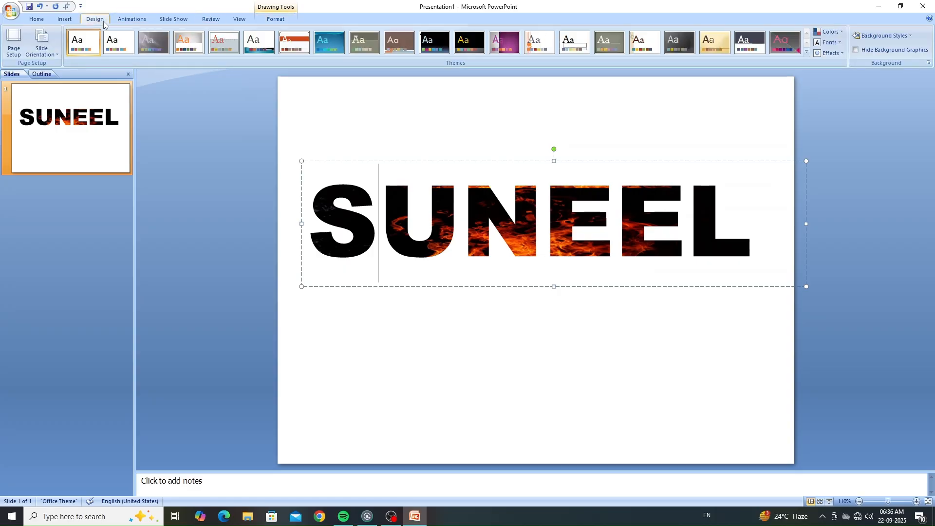
click(154, 43)
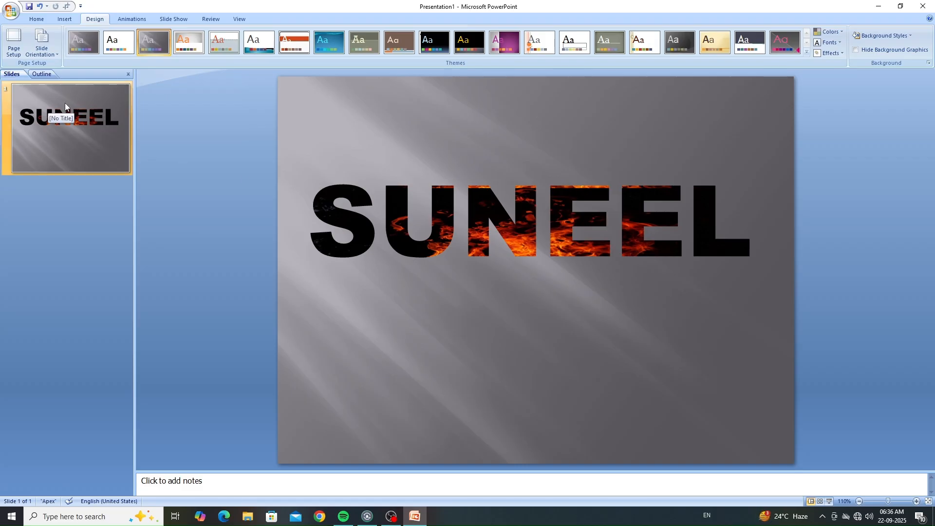
click(34, 19)
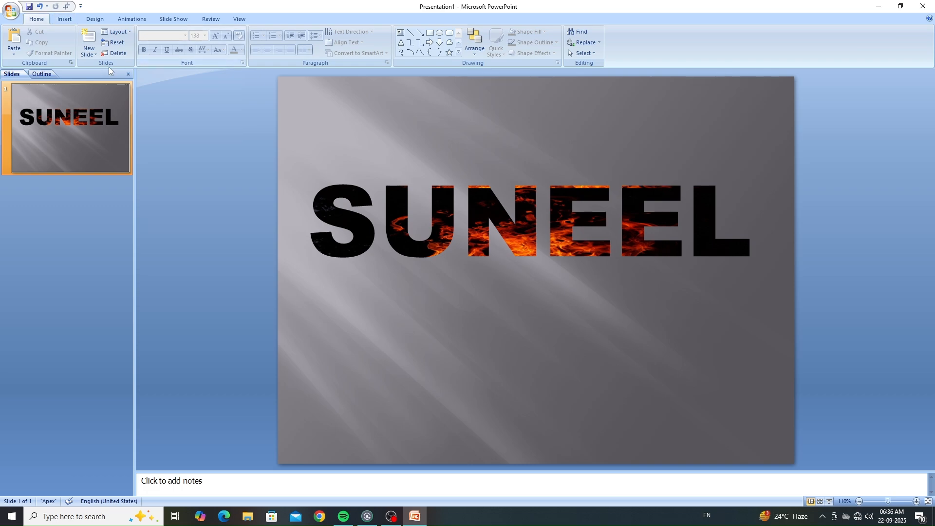
Step: Add a blank slide after the name slide and draw a teardrop shape on it, slightly left of the centre
click(89, 55)
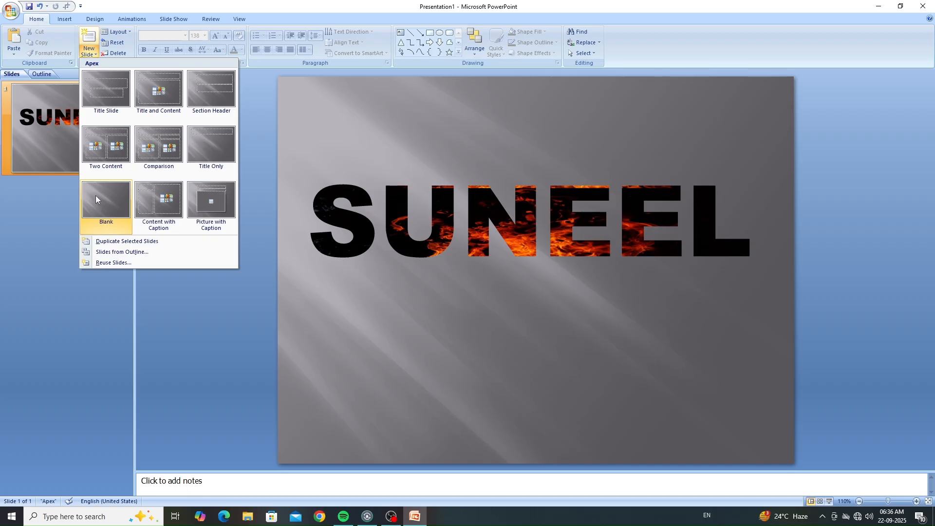
click(124, 206)
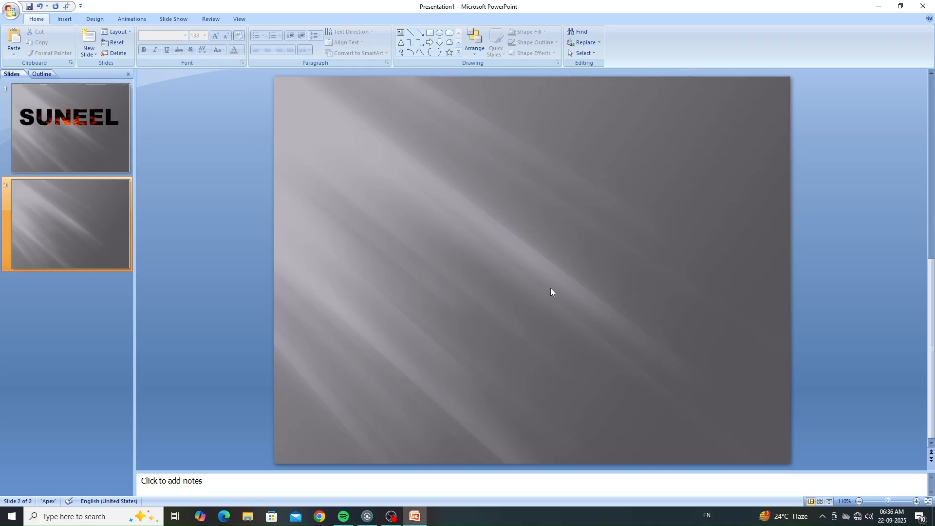
click(65, 19)
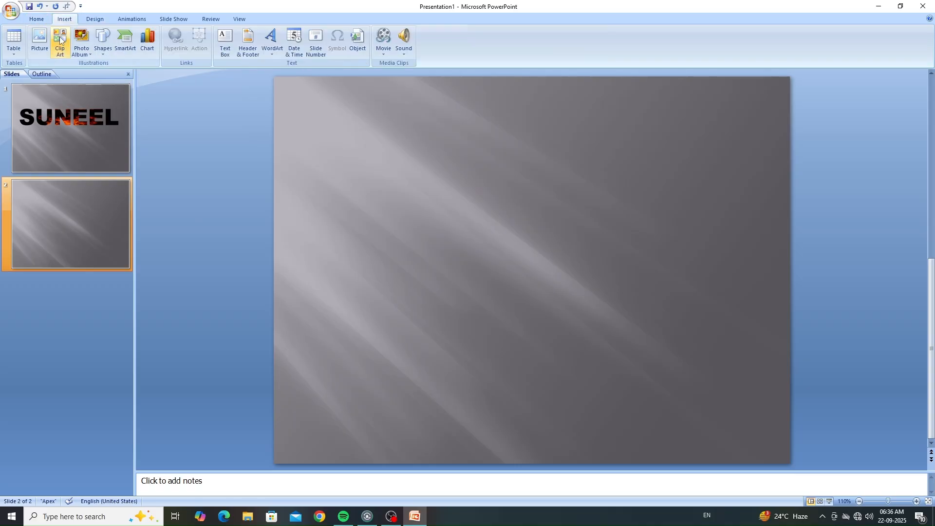
click(100, 53)
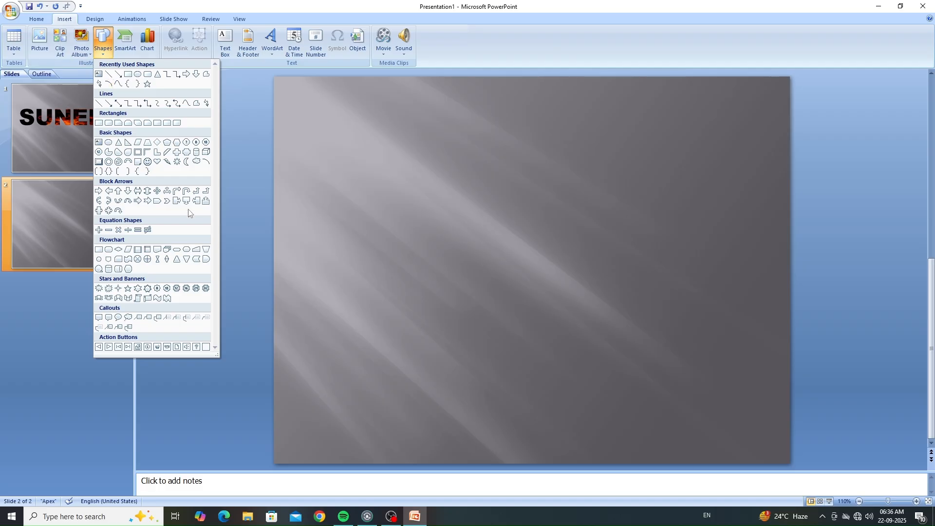
click(127, 153)
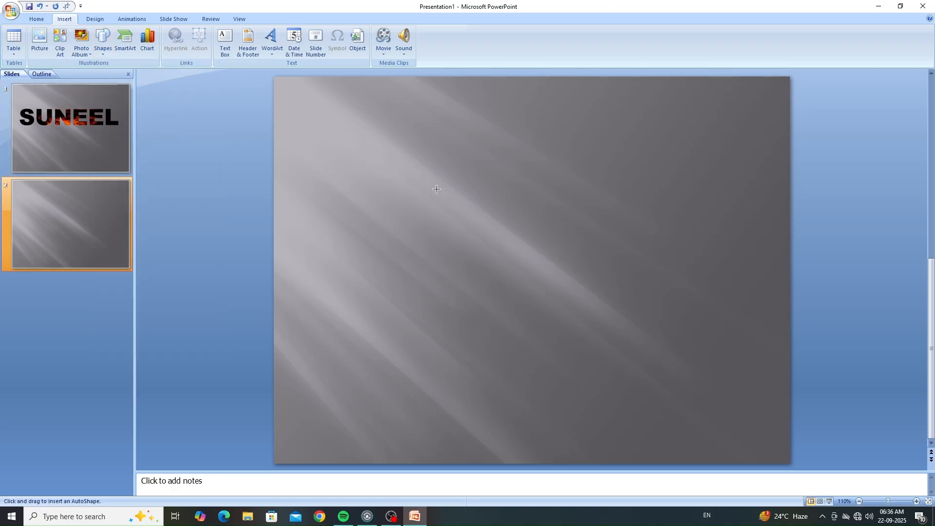
mouse_move(385, 202)
mouse_down()
mouse_move(441, 273)
mouse_move(455, 268)
mouse_move(462, 276)
mouse_move(455, 253)
mouse_move(472, 267)
mouse_up()
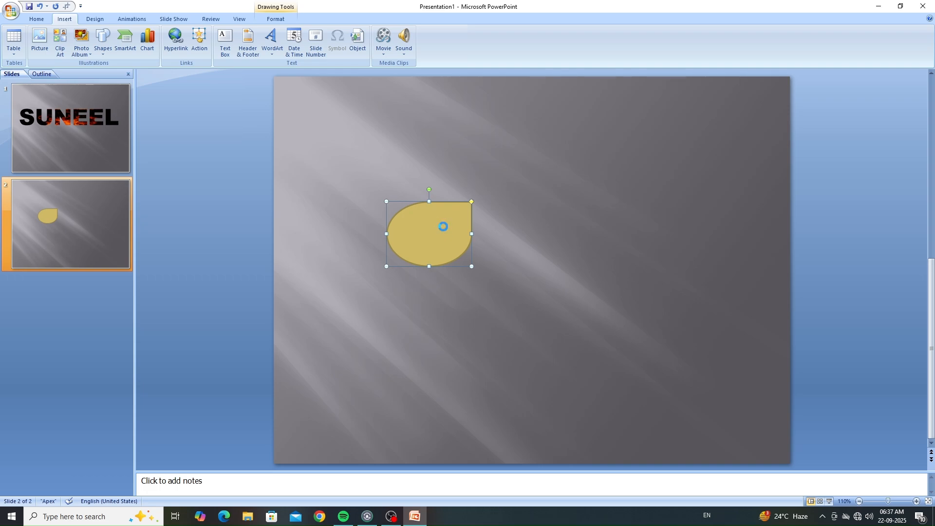
Step: Duplicate the teardrop, rotate the copy so its tip faces the original, and place it in the slide's upper right area
key(ctrl+d)
drag(458, 235, 514, 247)
drag(494, 210, 453, 300)
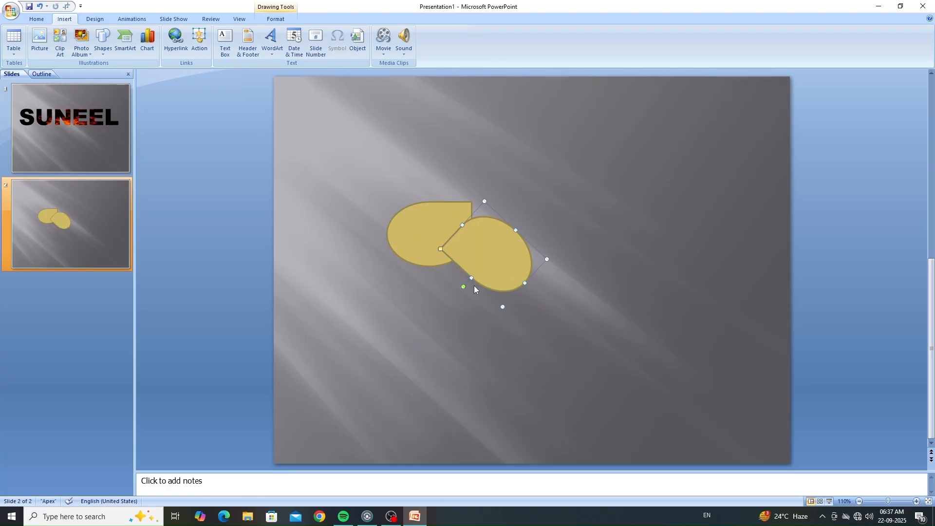
drag(492, 262, 507, 276)
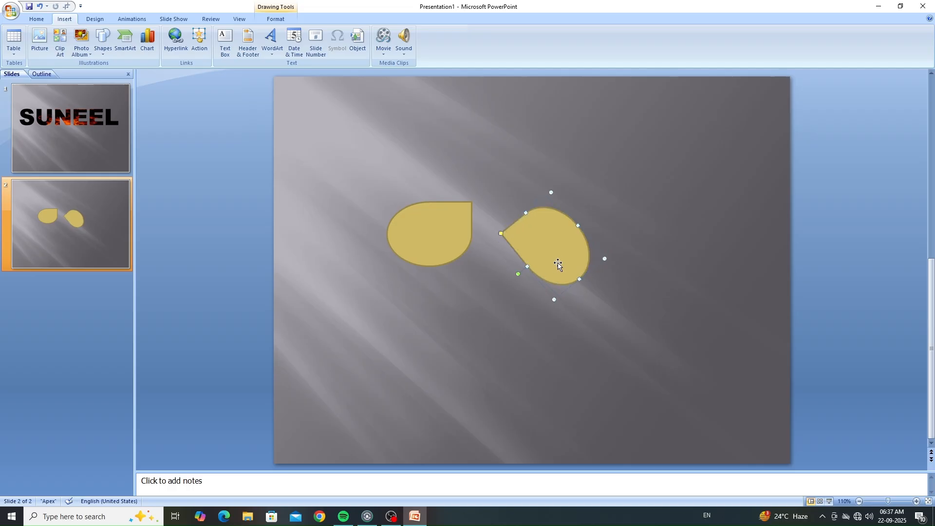
drag(559, 263, 581, 214)
Step: Rotate the original teardrop slightly clockwise and move it until its tip nearly meets the copy's tip
click(440, 228)
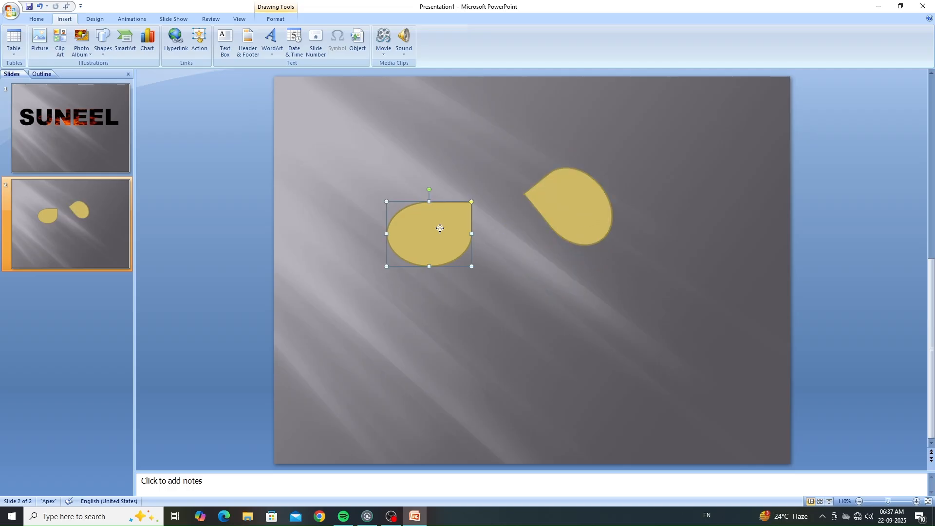
drag(440, 228, 453, 208)
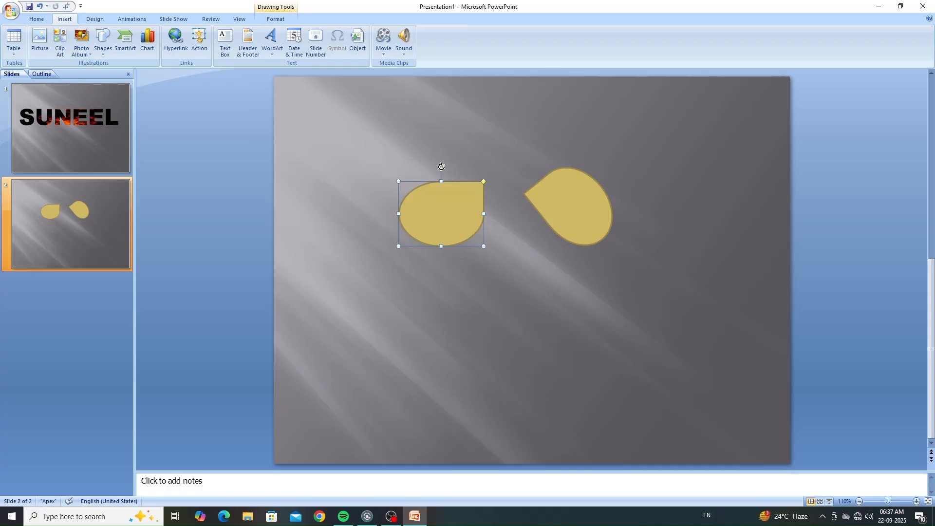
drag(442, 166, 462, 174)
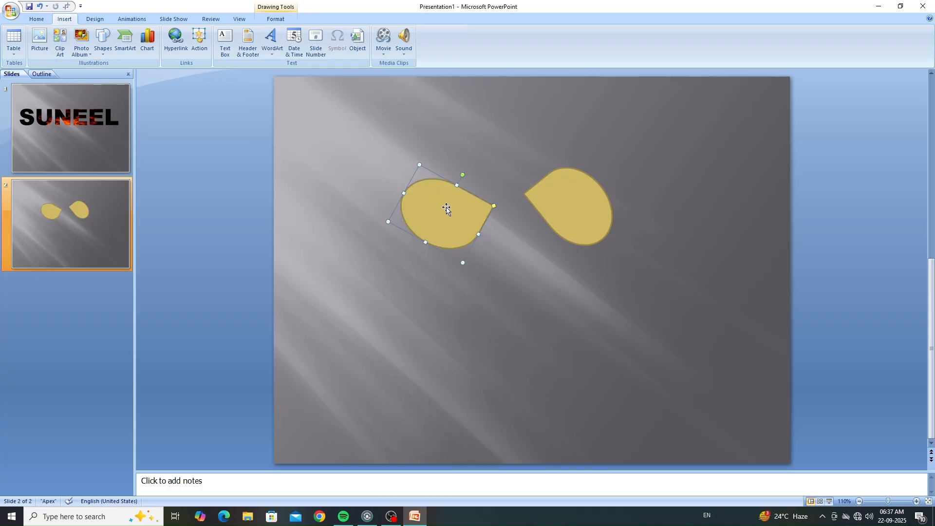
drag(447, 204, 470, 197)
key(Right)
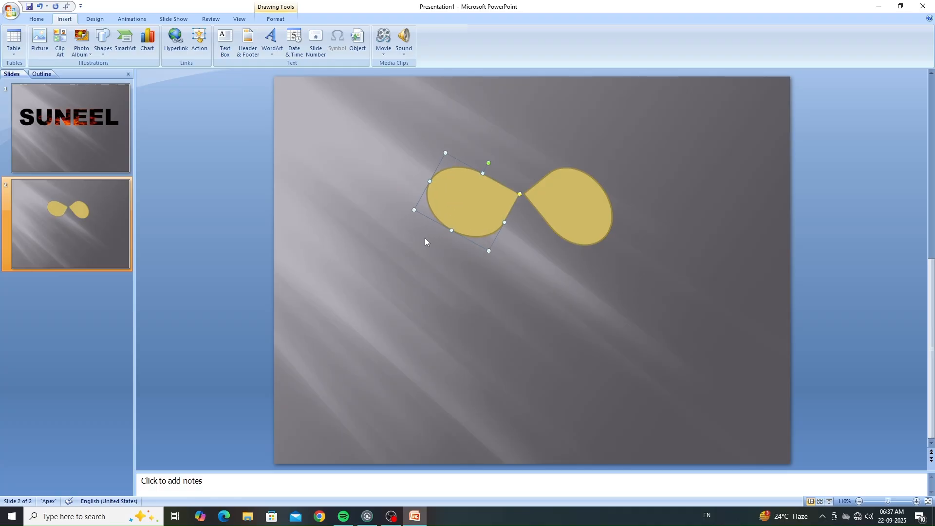
click(434, 253)
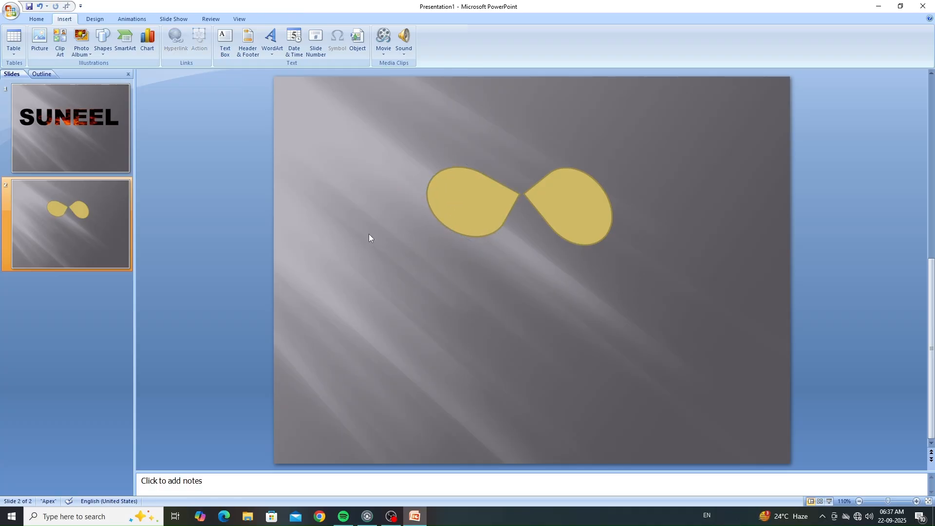
Step: Stretch both teardrops to a height of about 4 cm so they form rounder petals
click(472, 203)
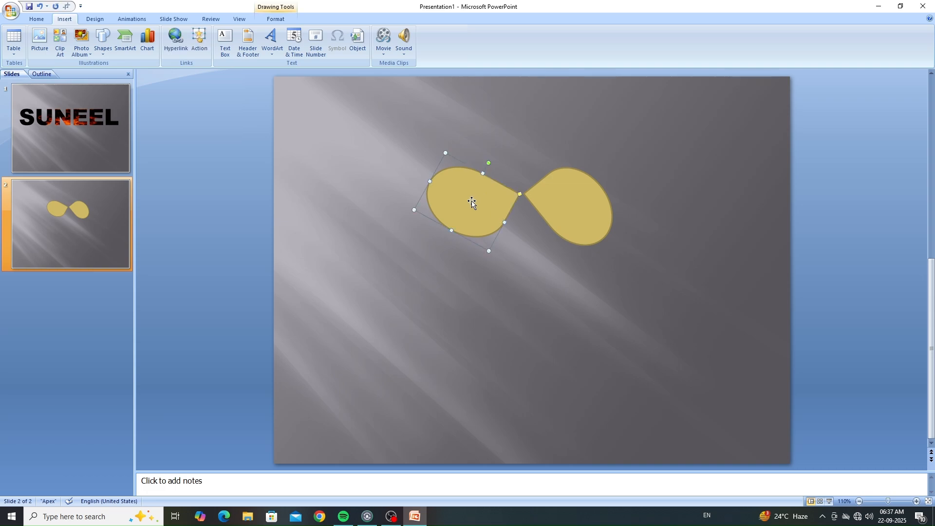
mouse_move(451, 235)
mouse_down()
mouse_move(456, 223)
mouse_move(443, 246)
mouse_up()
click(604, 197)
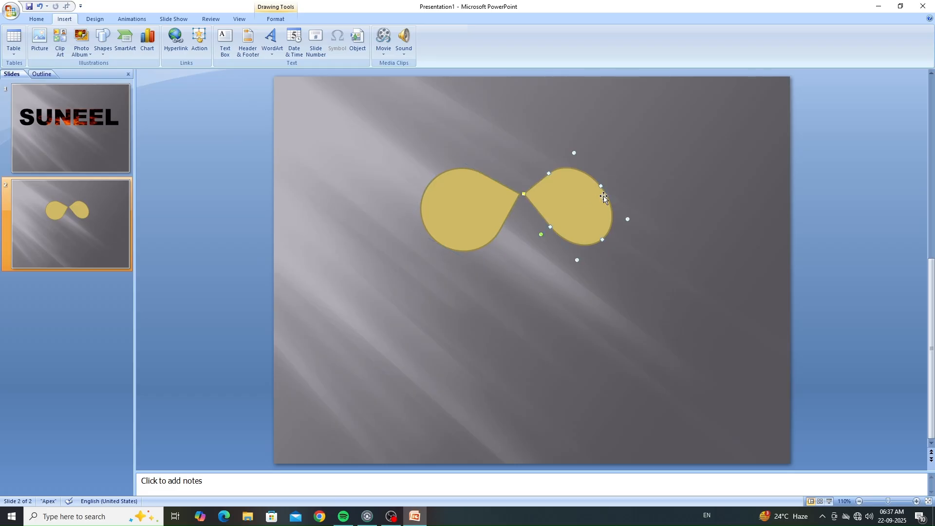
drag(601, 185, 615, 174)
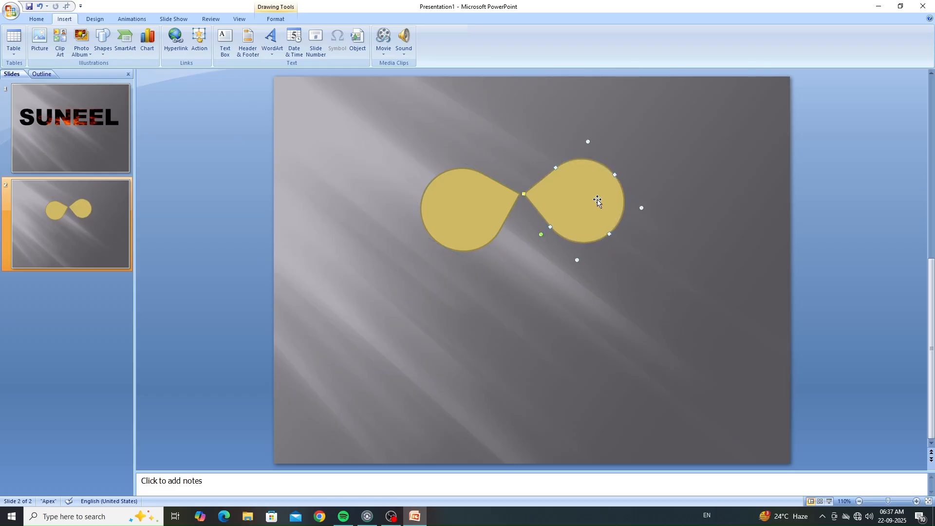
click(537, 284)
Step: Duplicate the left petal twice, set one copy aside below, and rotate the other into the upper petal with its tip at the centre
click(463, 207)
key(ctrl+d)
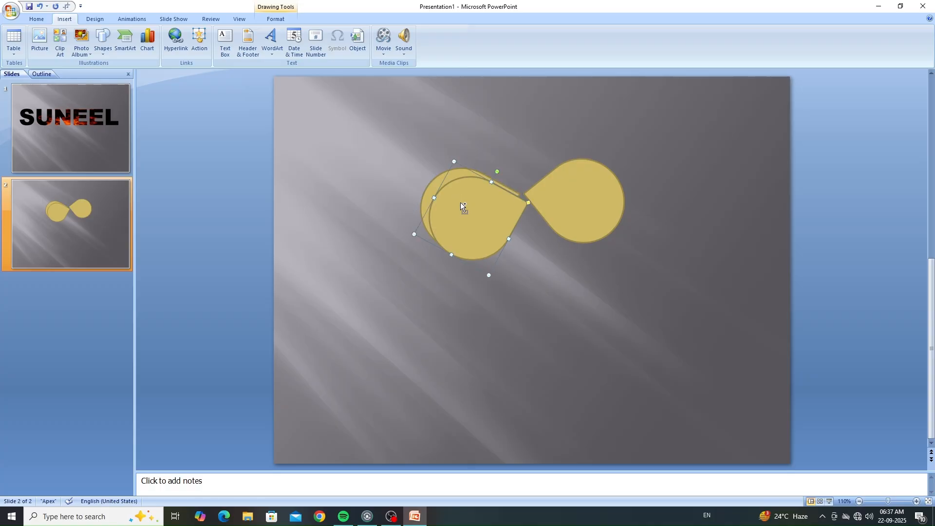
key(ctrl+d)
drag(462, 202, 511, 324)
drag(474, 217, 499, 137)
drag(532, 88, 555, 164)
click(538, 246)
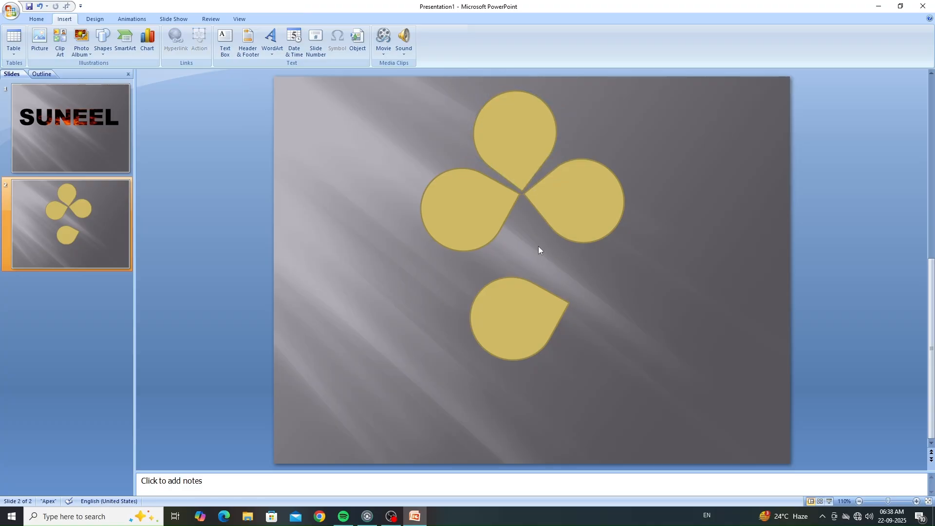
Step: Rotate the lower petal to point upward, position it beneath the centre, and nudge the top petal slightly up
click(529, 324)
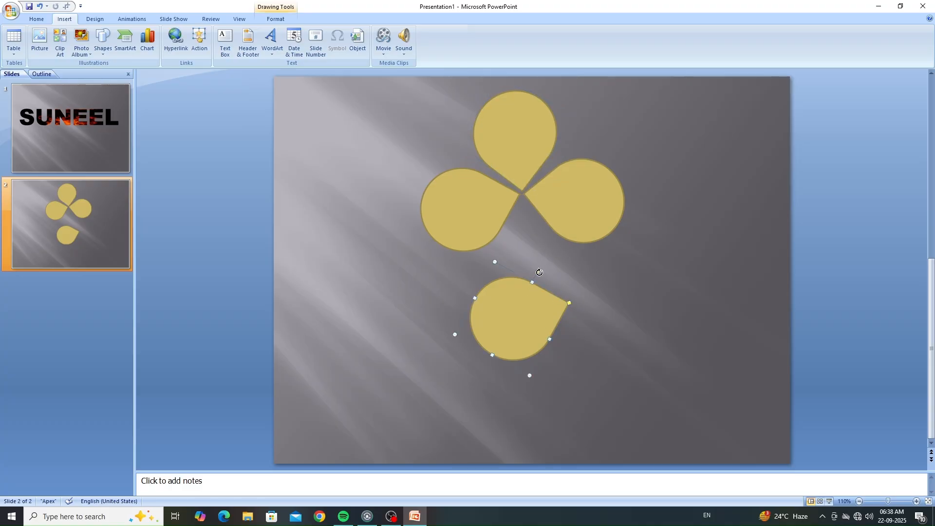
mouse_move(540, 272)
mouse_down()
mouse_move(498, 299)
mouse_move(528, 293)
mouse_move(529, 277)
mouse_up()
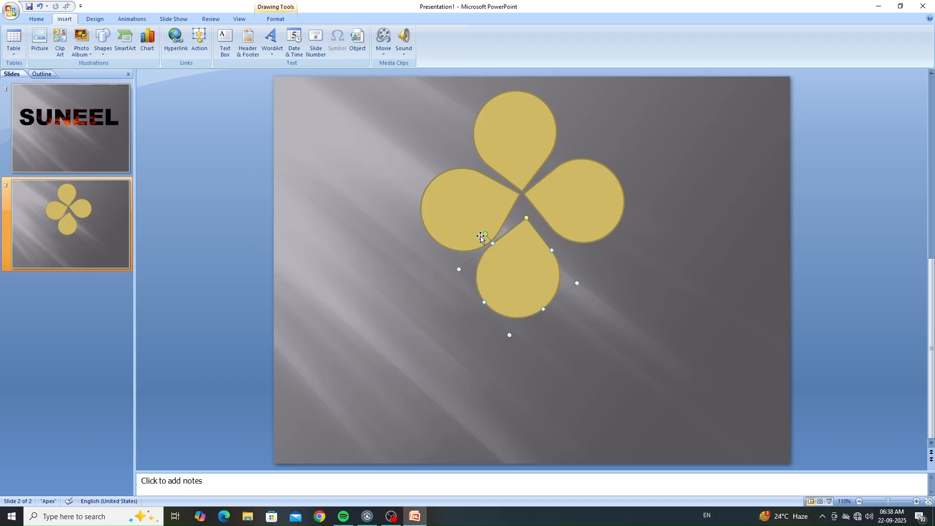
drag(486, 236, 479, 239)
drag(521, 277, 528, 270)
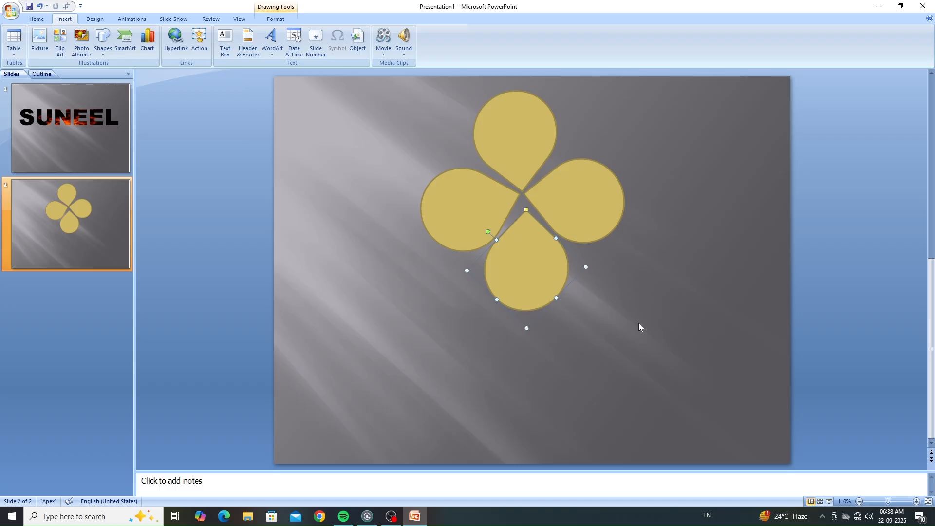
key(Left)
key(Right)
key(Up)
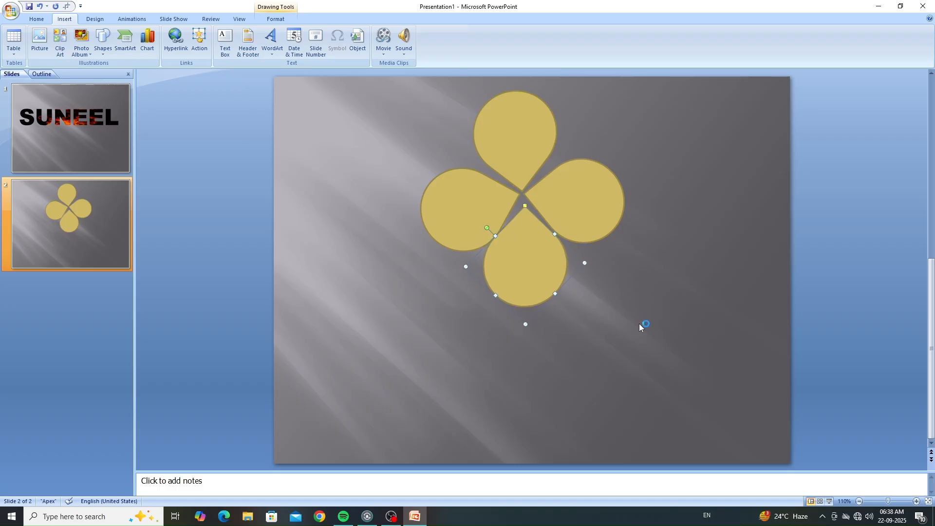
key(Down)
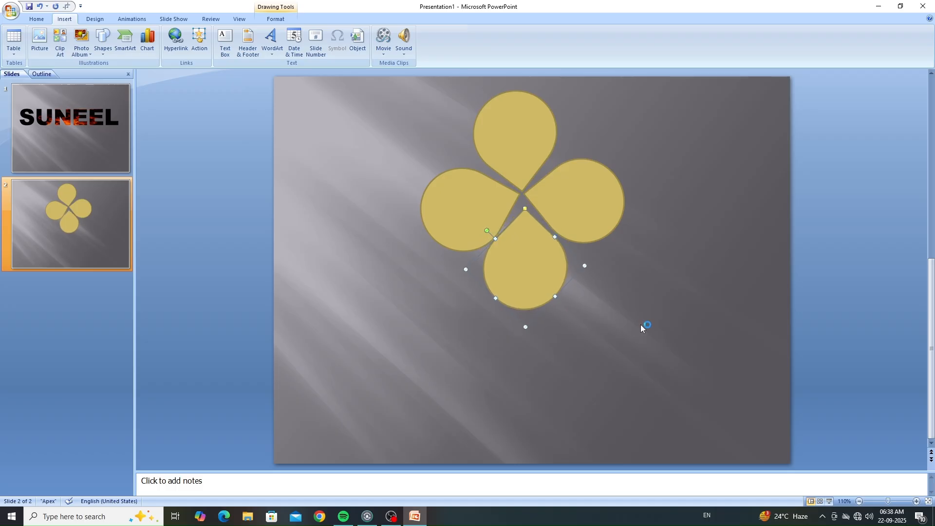
click(676, 334)
click(517, 168)
click(656, 279)
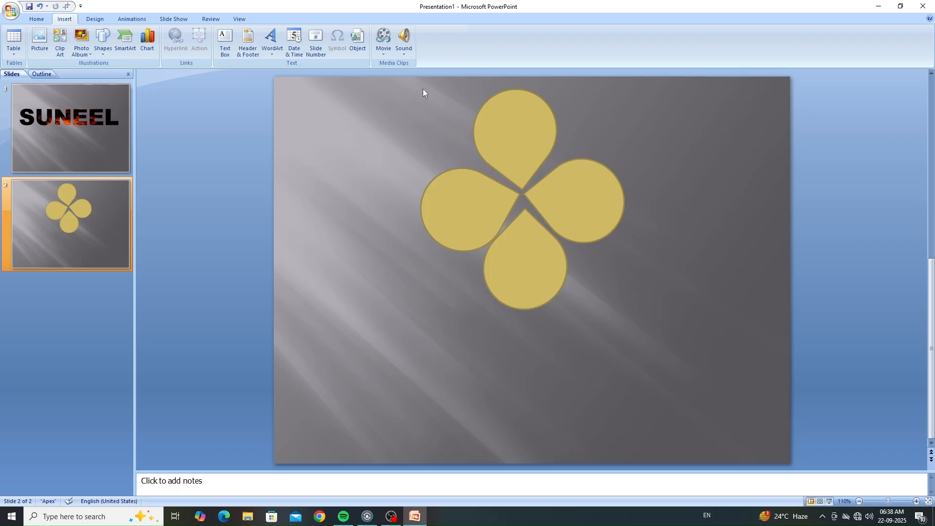
drag(423, 92, 656, 326)
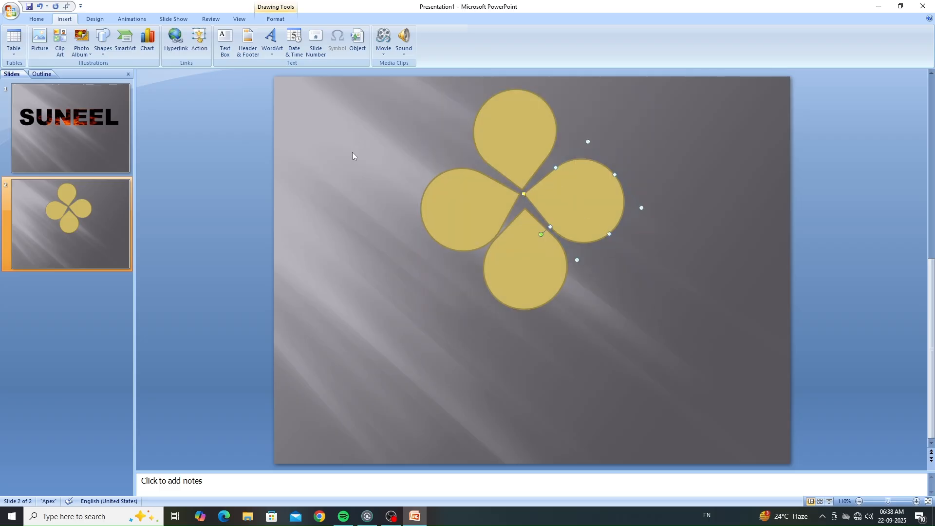
click(275, 18)
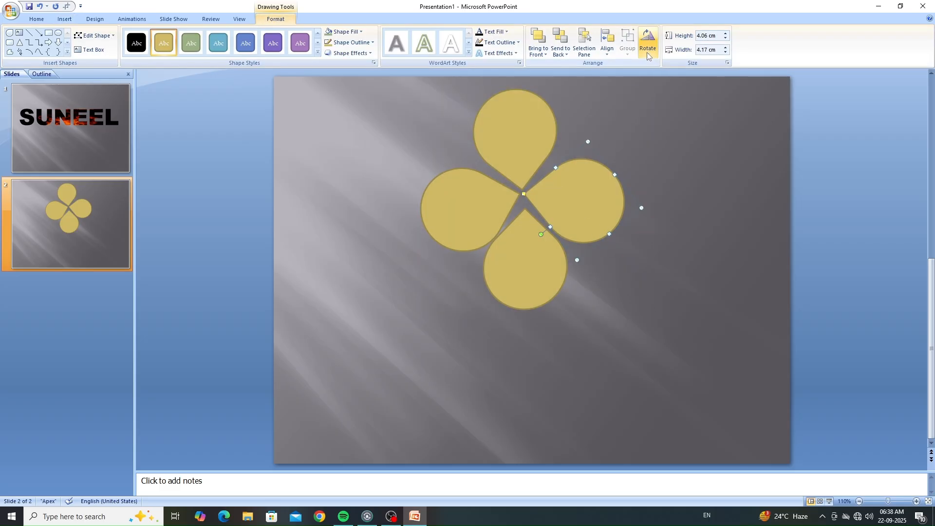
click(709, 183)
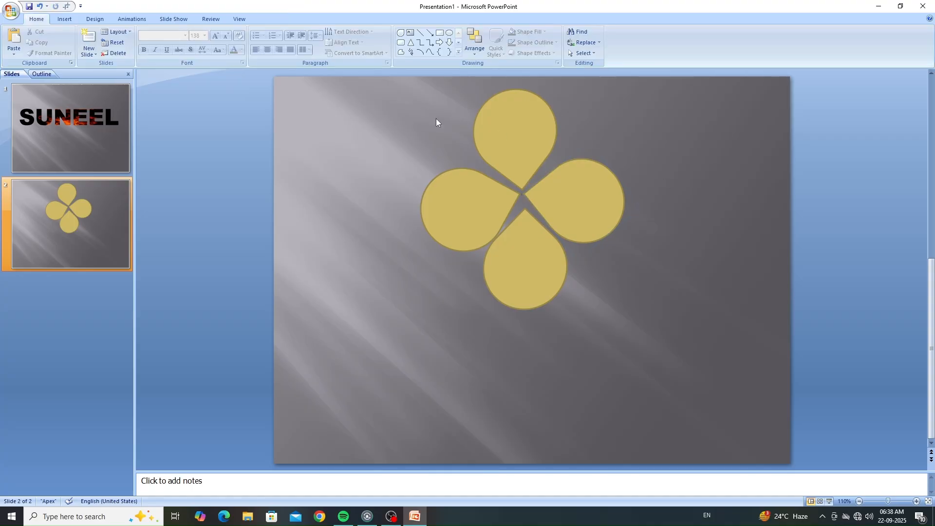
drag(418, 90, 698, 301)
click(698, 301)
Step: Select all four petals and group them into one flower shape
click(437, 185)
shift+click(520, 133)
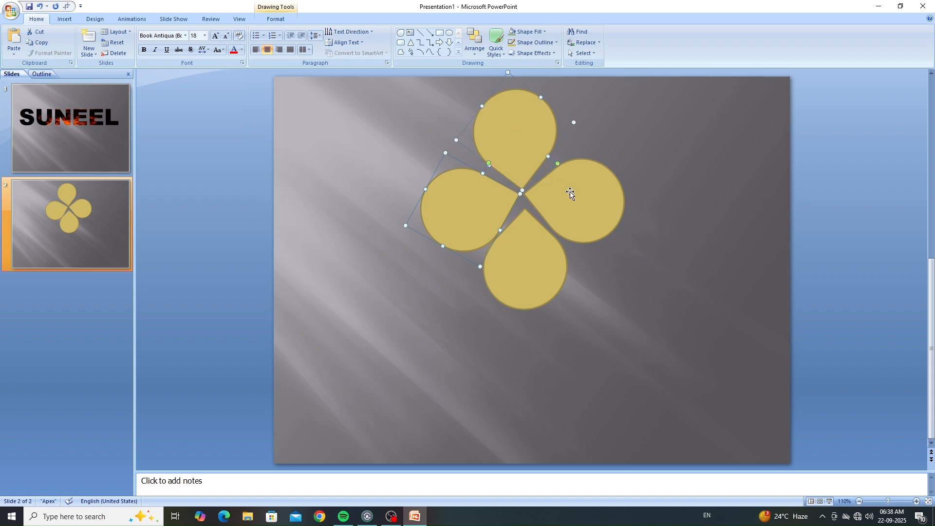
shift+click(570, 194)
shift+click(530, 272)
click(293, 20)
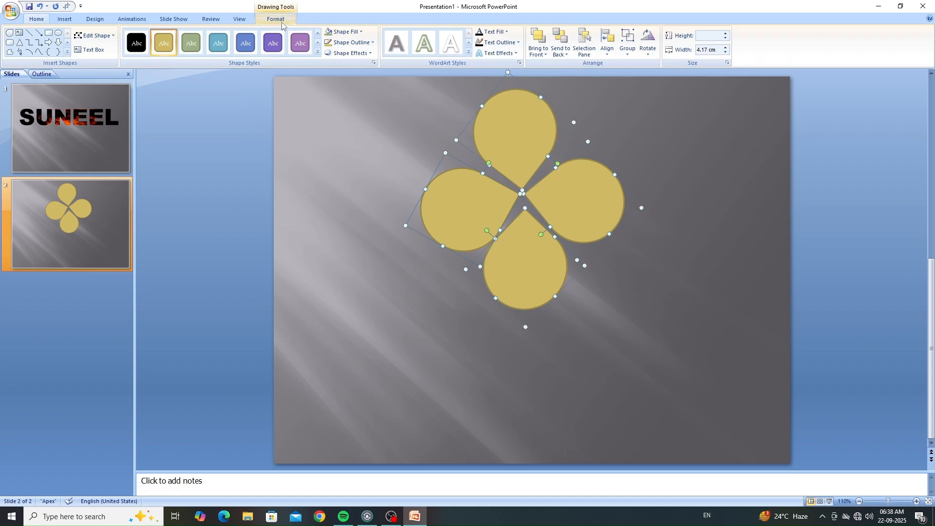
click(628, 54)
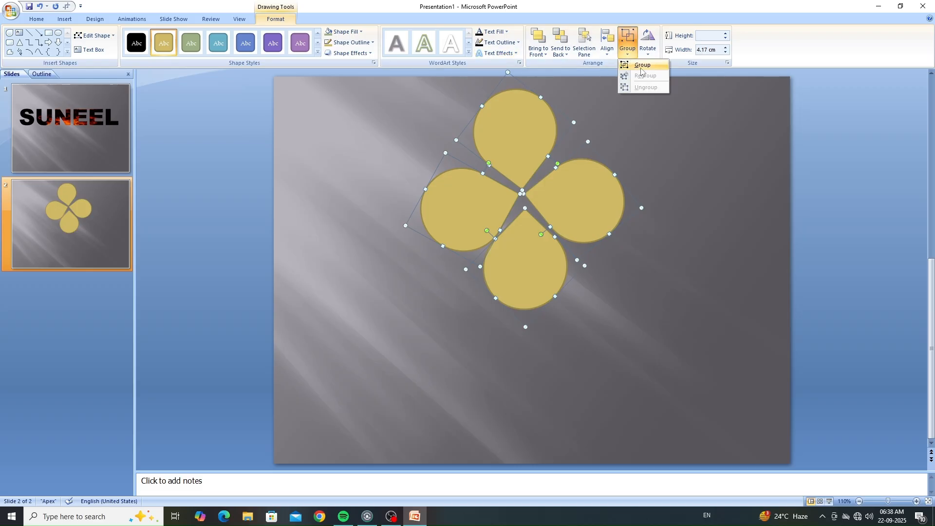
click(639, 63)
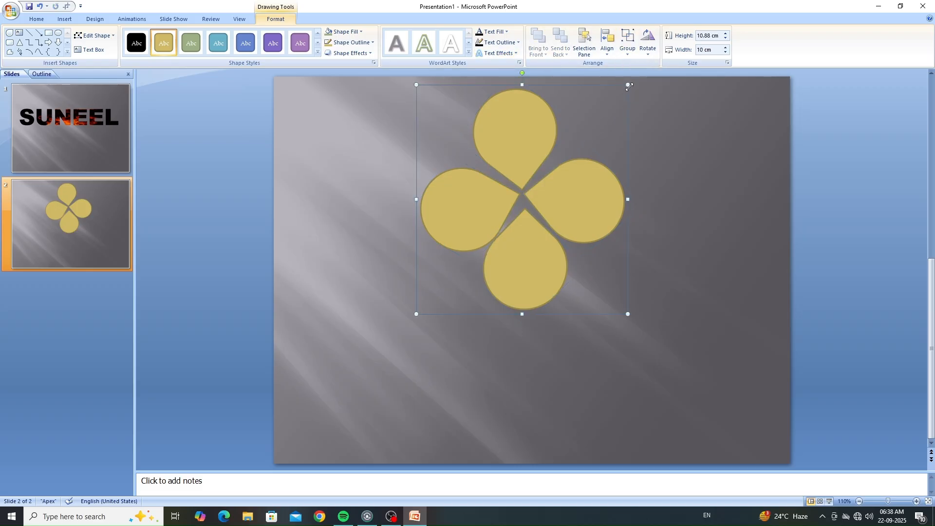